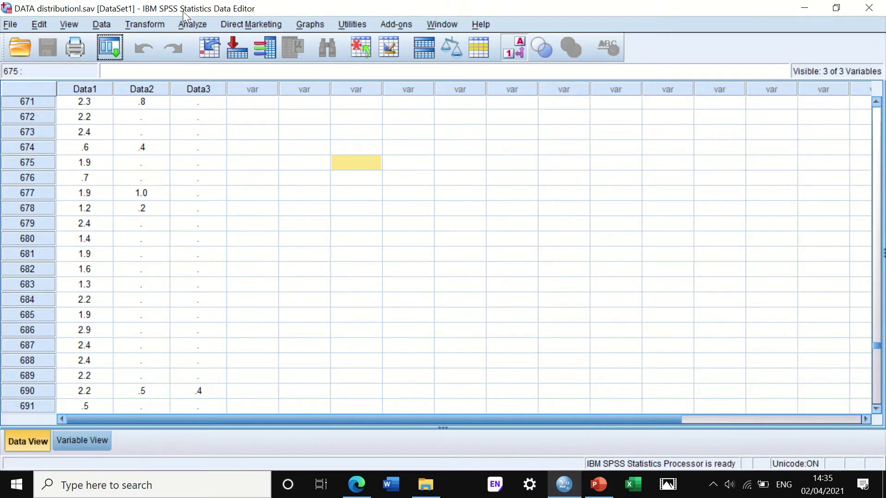
Create a Normal Q-Q plot of Data1 via Analyze > Descriptive Statistics > Q-Q Plots
left_click(189, 21)
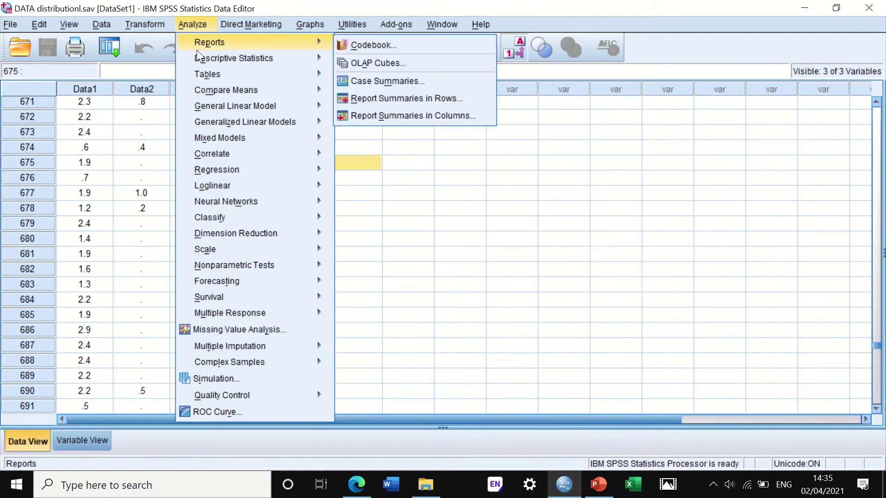
mouse_move(196, 63)
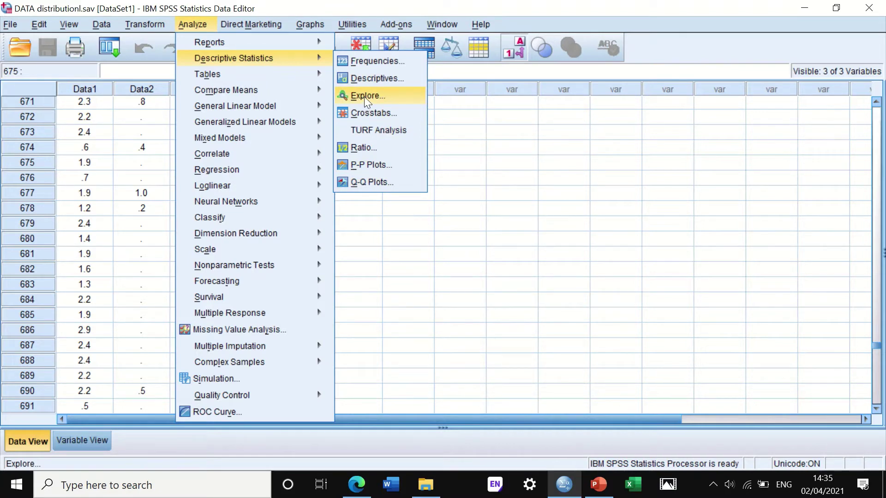
left_click(372, 183)
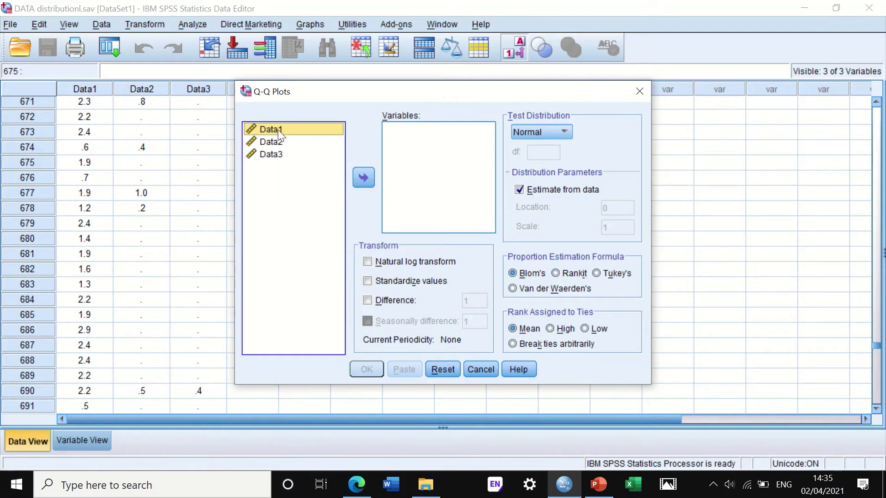
left_click(363, 176)
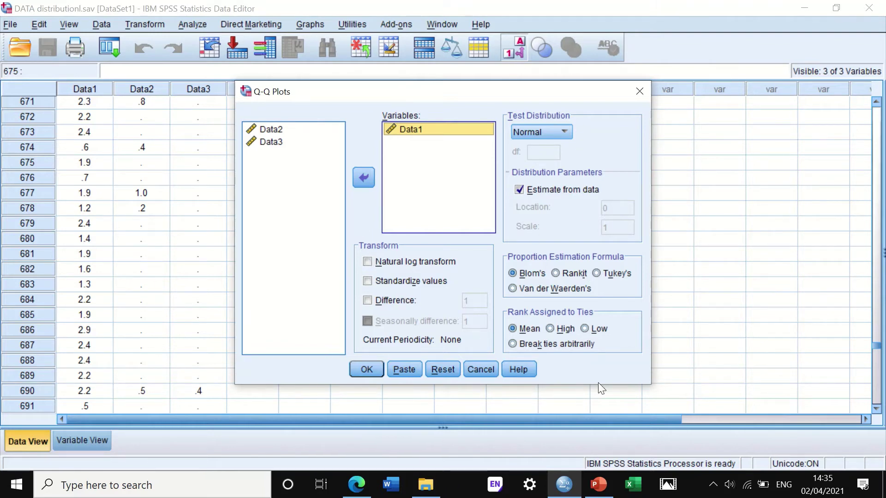
left_click(363, 369)
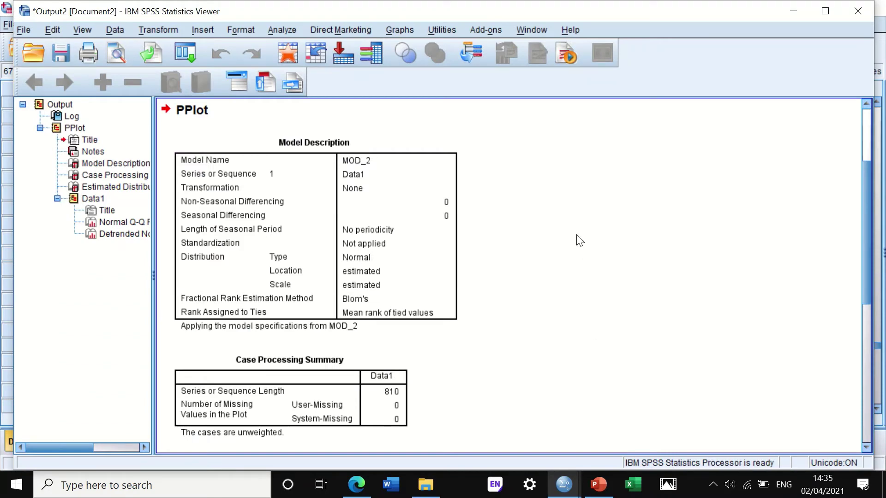
scroll(580, 240, "down", 10)
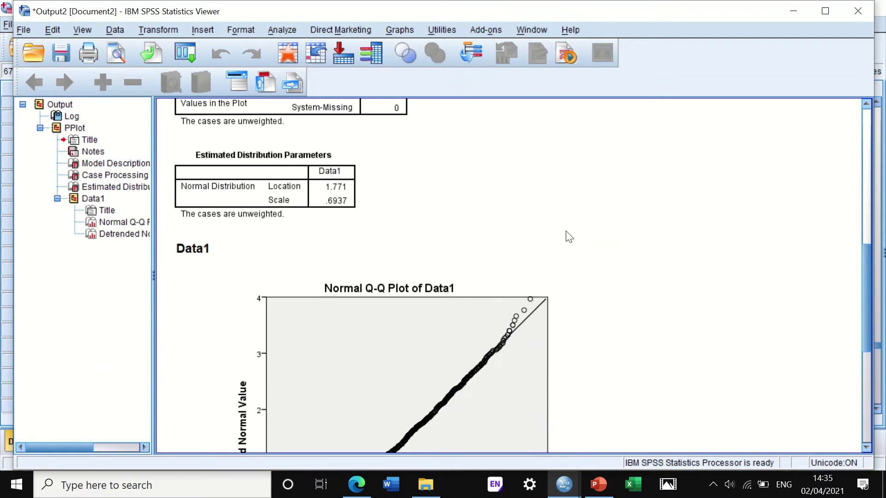
scroll(569, 236, "down", 4)
scroll(568, 238, "down", 2)
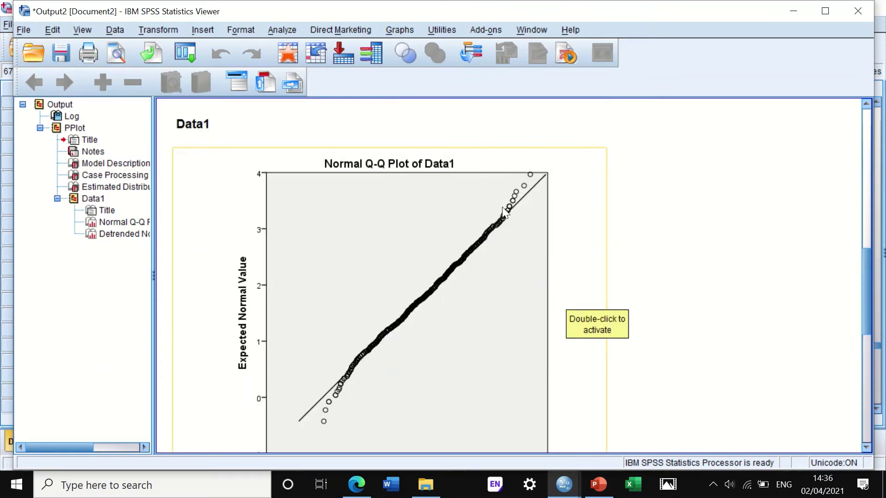
scroll(502, 208, "down", 5)
scroll(503, 208, "up", 3)
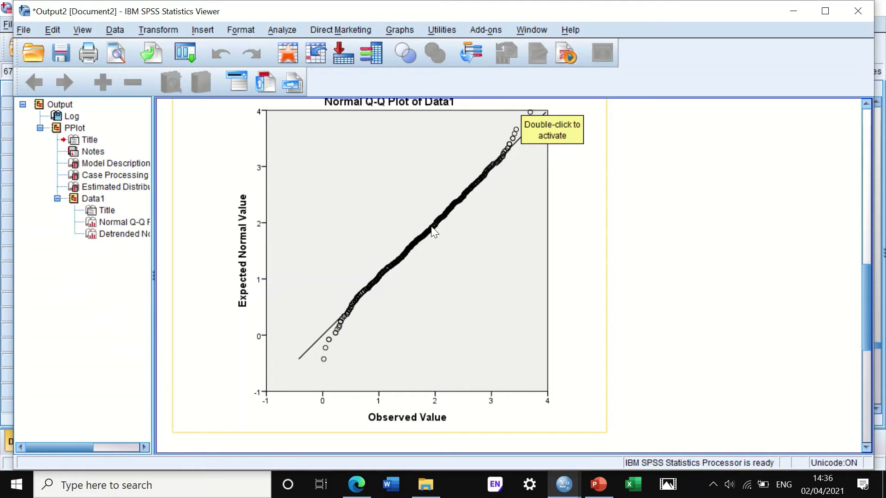
mouse_move(198, 29)
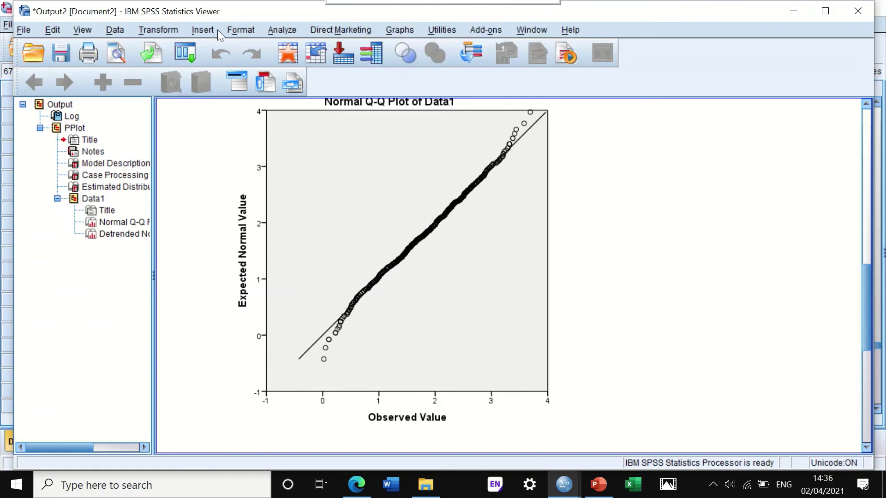
Reopen the Q-Q Plots dialog, cancel it unchanged, and scroll down to the Detrended plot
left_click(279, 30)
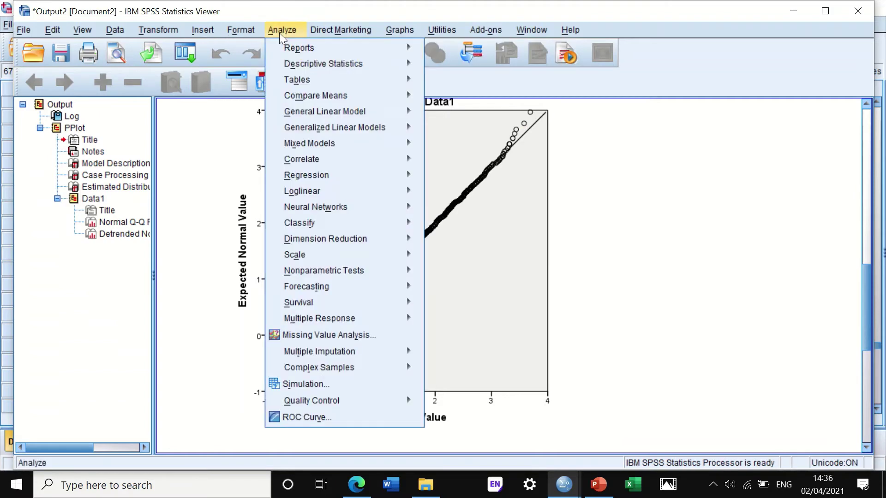
mouse_move(291, 66)
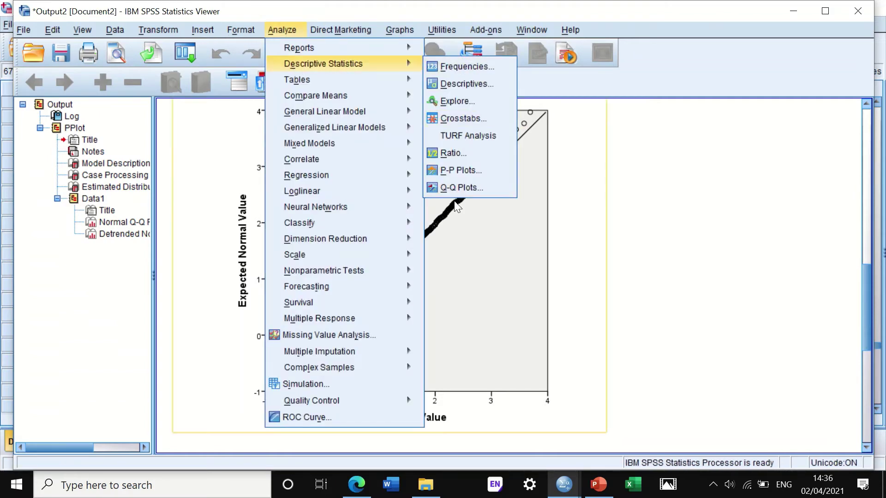
left_click(461, 187)
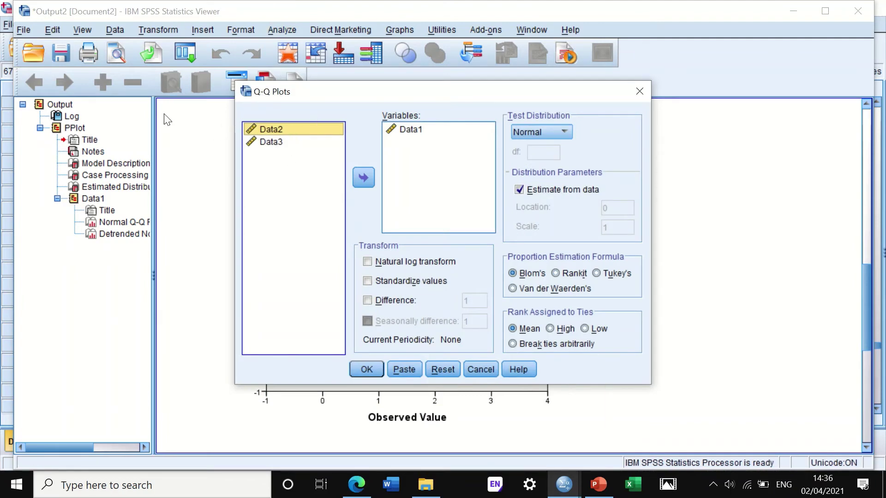
left_click(476, 367)
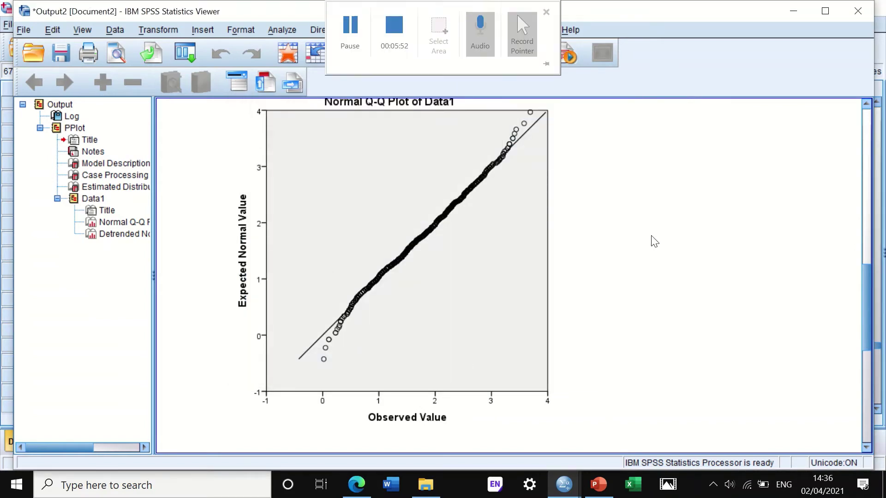
scroll(644, 249, "down", 3)
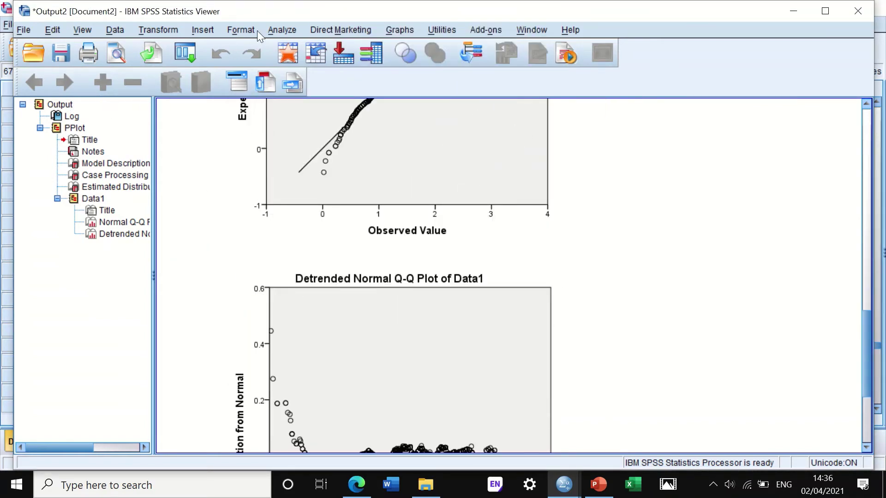
Open the Explore dialog from Analyze > Descriptive Statistics
left_click(281, 29)
mouse_move(292, 63)
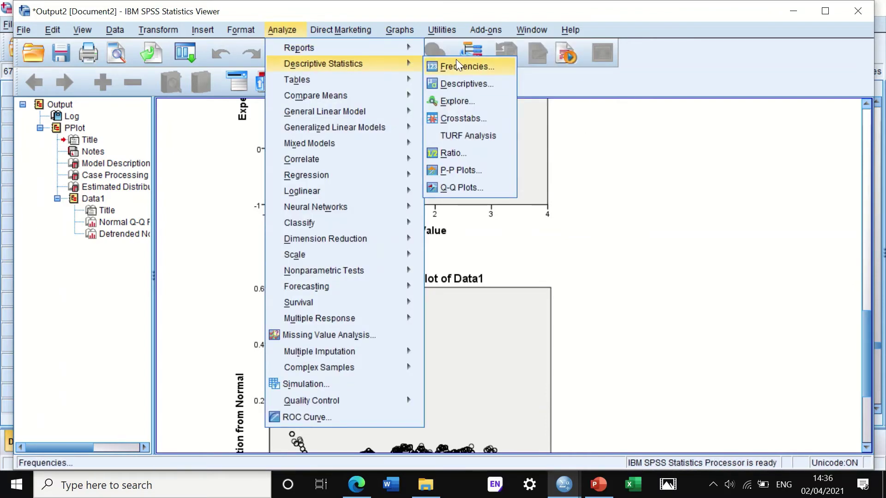
left_click(450, 102)
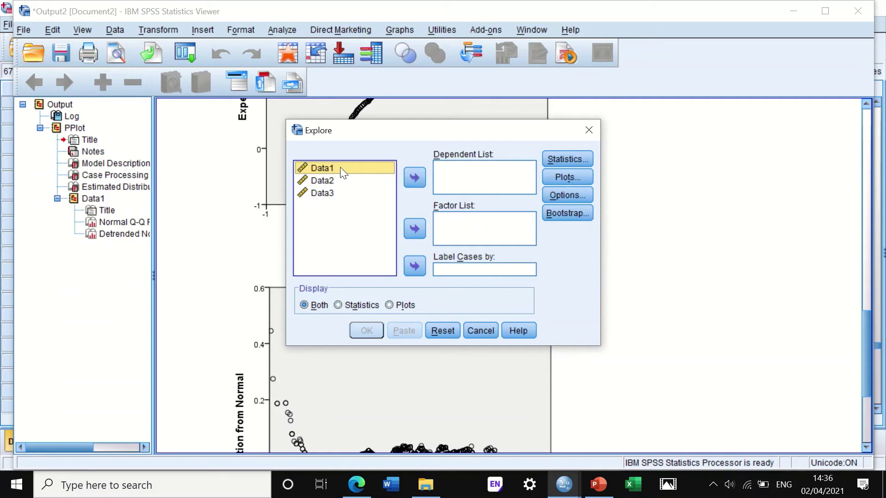
Make Data1 the Explore dependent variable and keep Descriptives at a 95% confidence interval
left_click(415, 178)
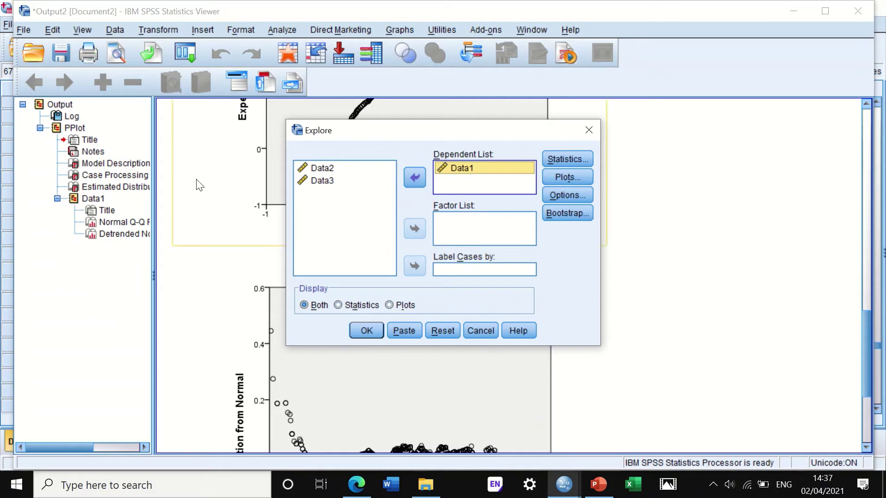
left_click(563, 160)
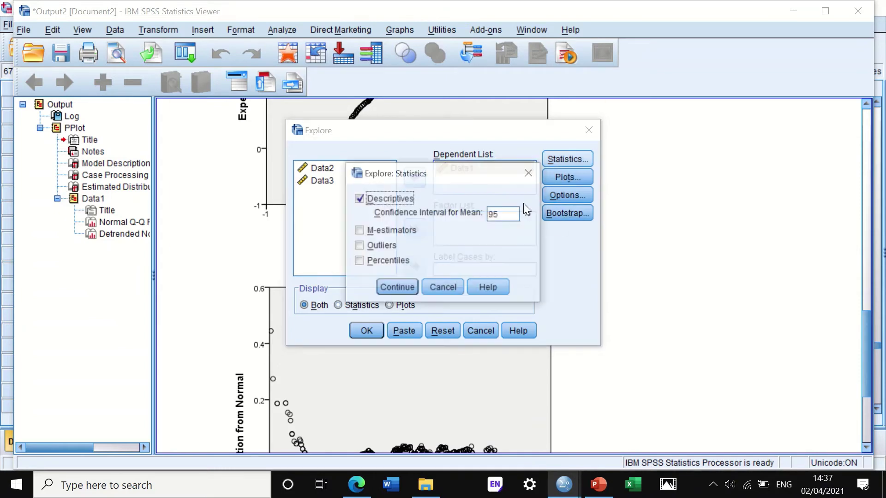
left_click(403, 284)
Disable the stem-and-leaf plot, enable normality plots with tests, and keep listwise exclusion of missing values
left_click(570, 177)
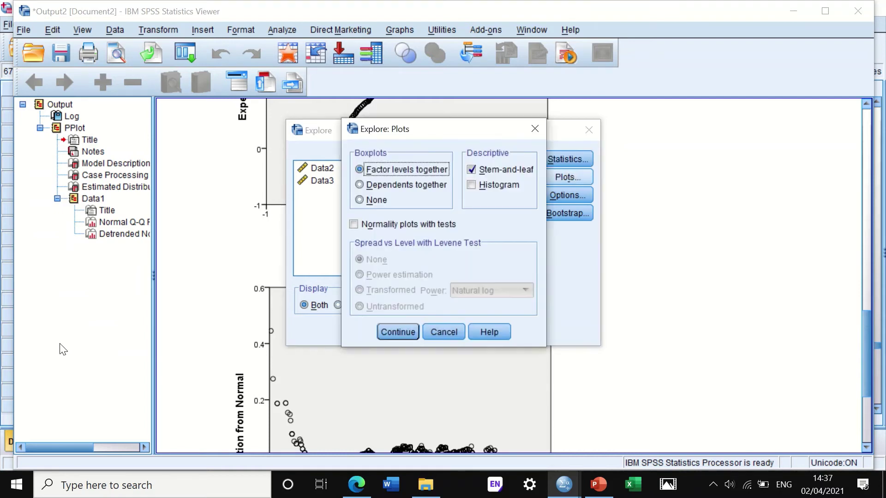
left_click(470, 170)
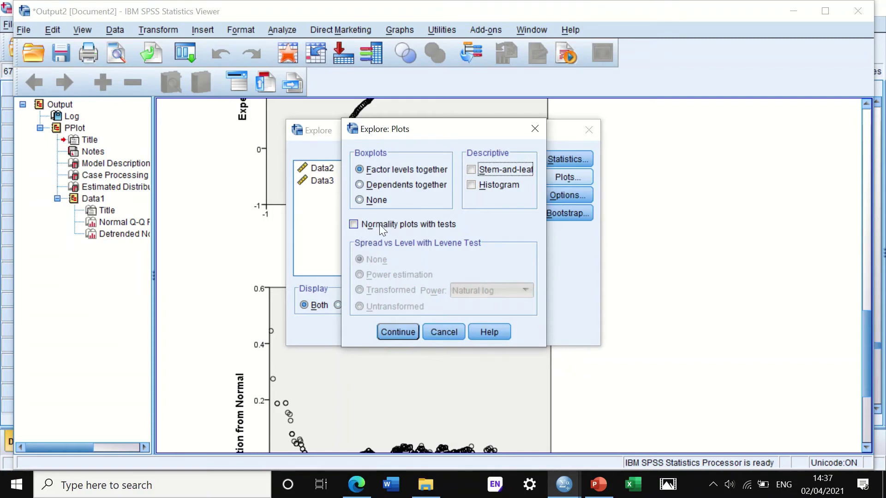
left_click(354, 225)
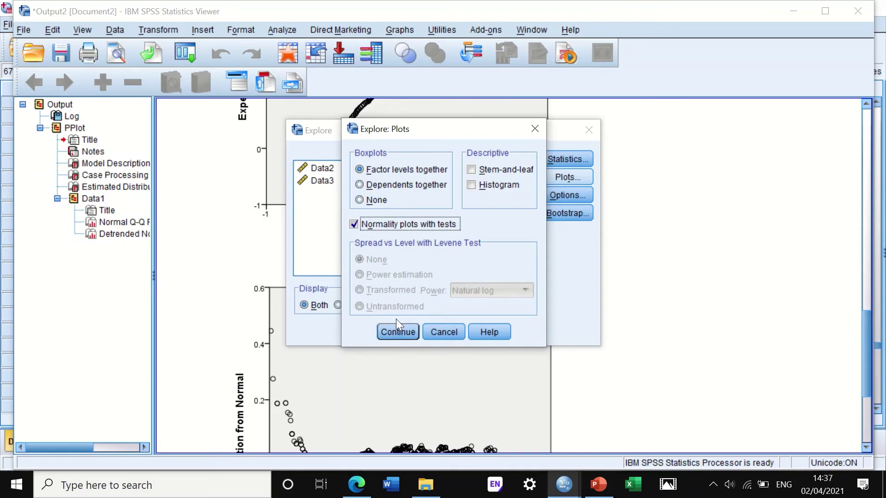
left_click(397, 332)
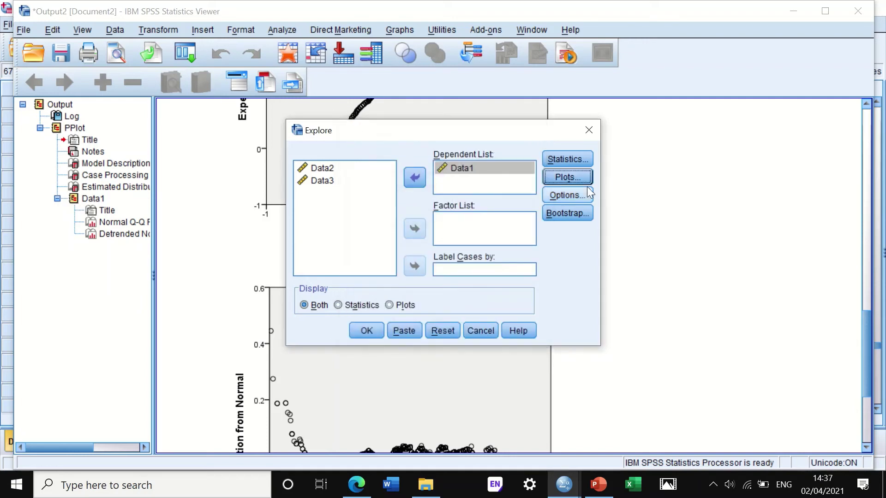
left_click(569, 194)
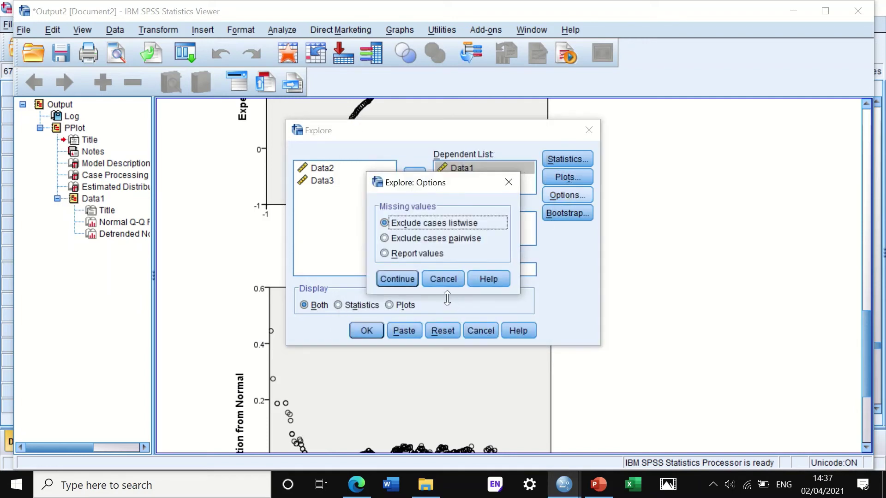
left_click(396, 278)
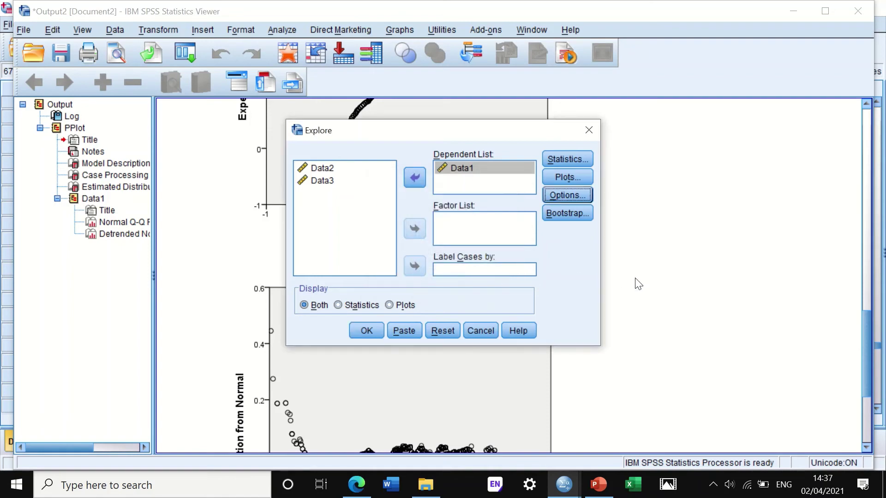
Run Explore on Data1 and review the descriptives, tests of normality and Q-Q plot output
left_click(367, 330)
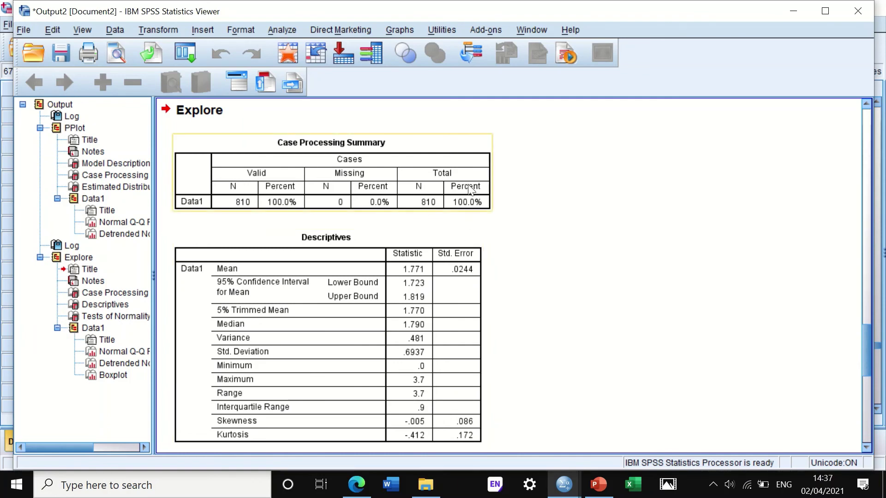
scroll(473, 193, "down", 1)
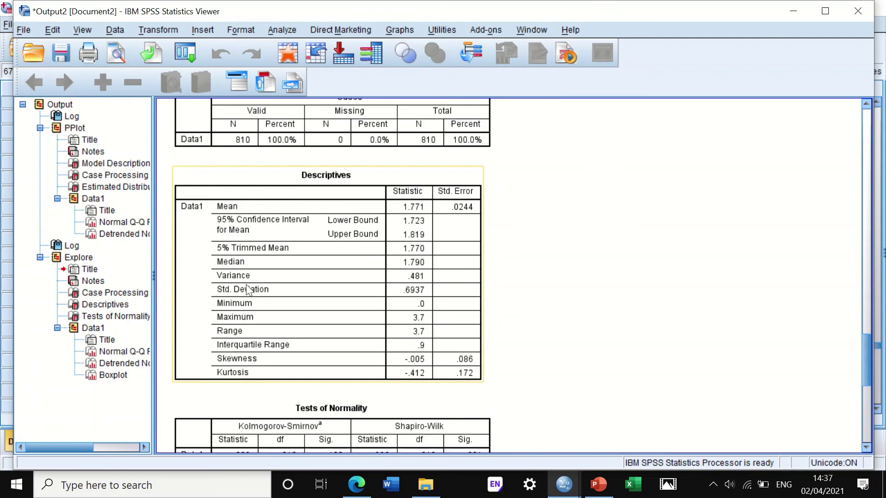
scroll(360, 290, "down", 3)
scroll(360, 285, "down", 2)
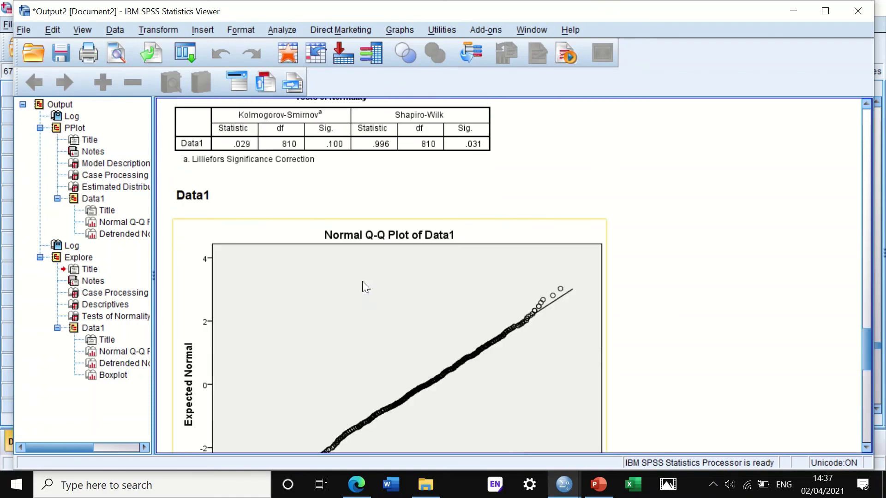
scroll(362, 281, "down", 3)
scroll(400, 273, "up", 1)
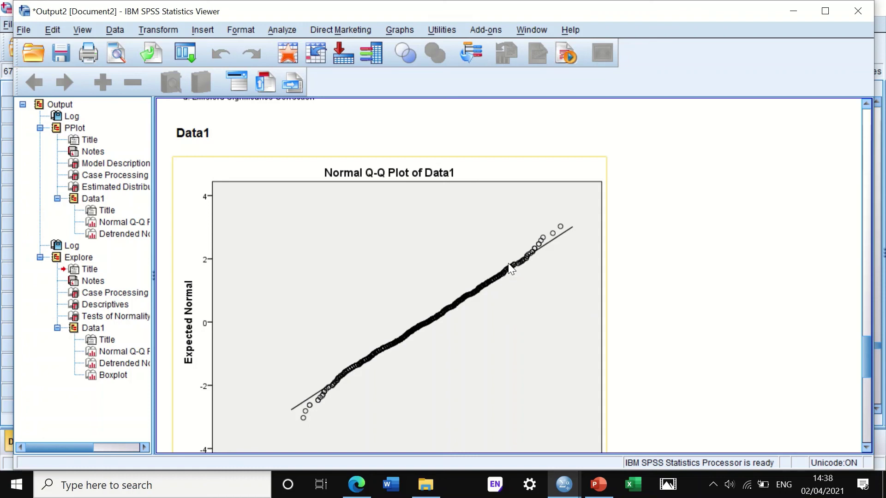
Bring up the Analyze > Descriptive Statistics menu
left_click(273, 27)
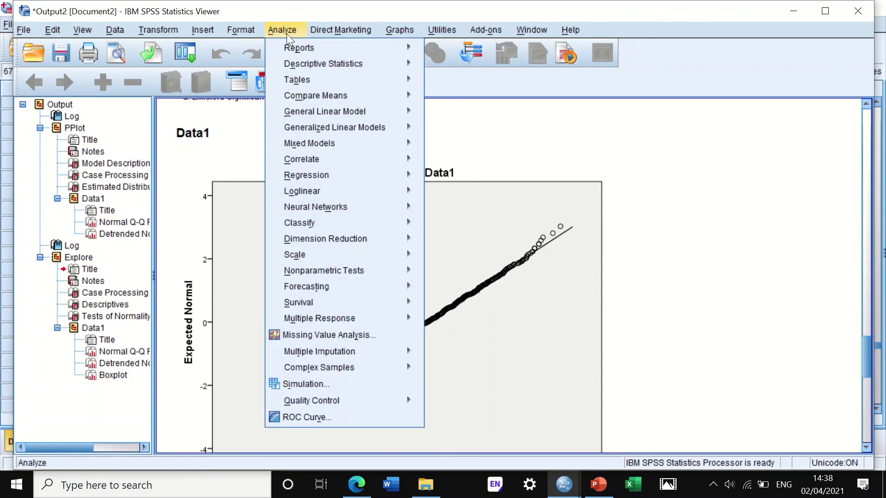
mouse_move(272, 30)
mouse_move(297, 63)
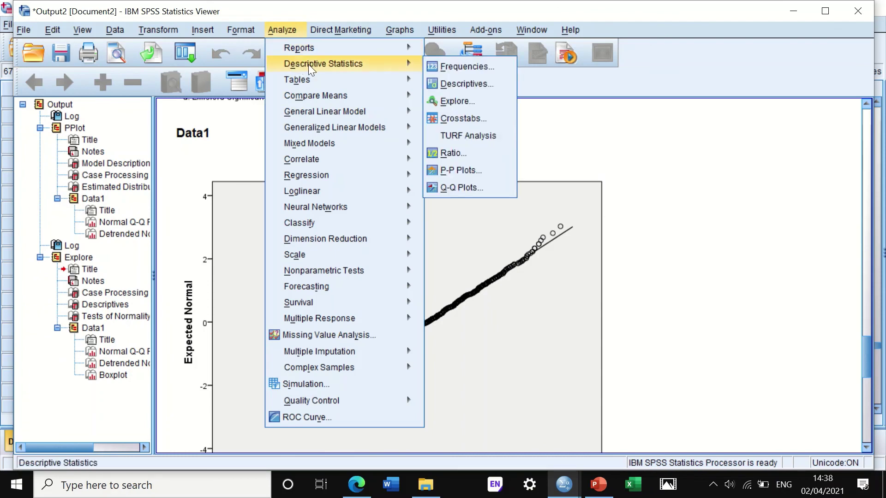